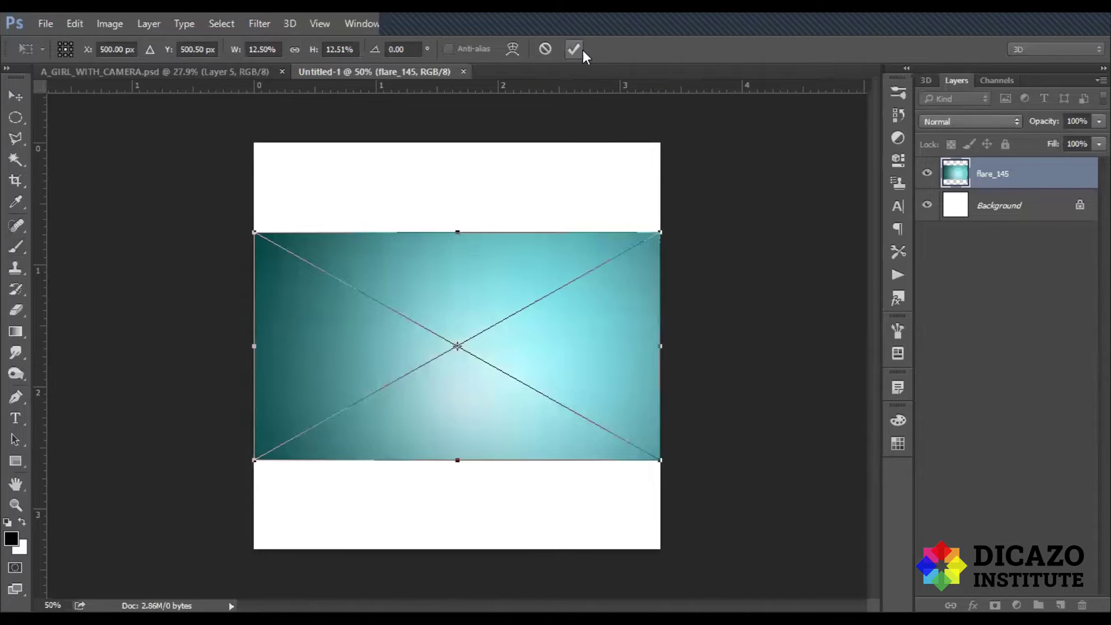
Step: Commit the placed flare_145 image and add a new empty Layer 1 above it
{"action": "key", "text": "b"}
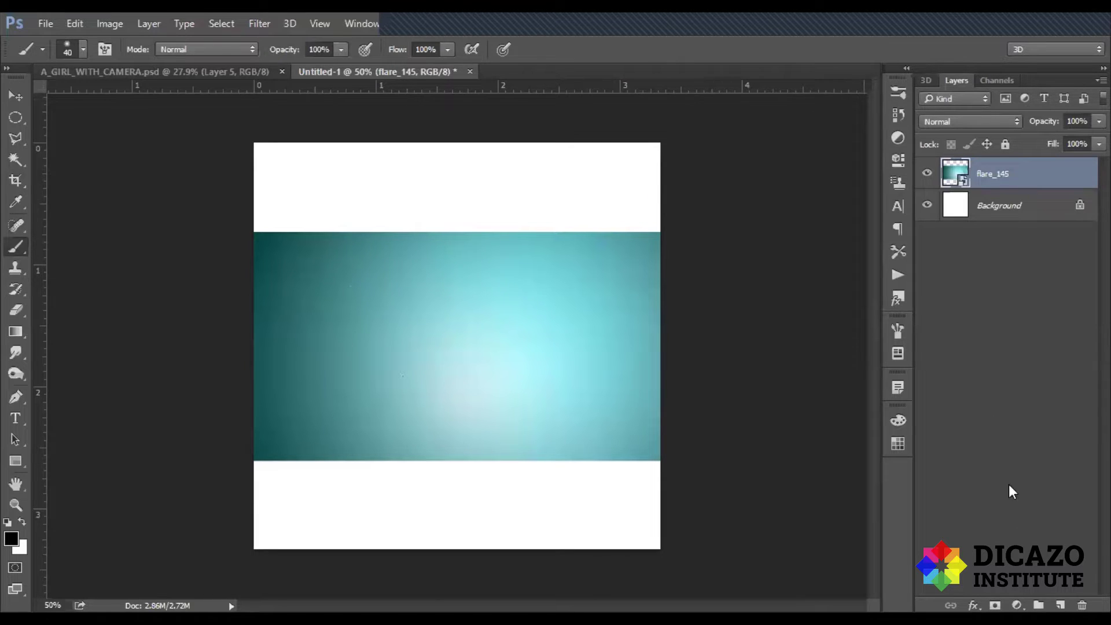
{"action": "left_click", "coordinate": [1060, 604]}
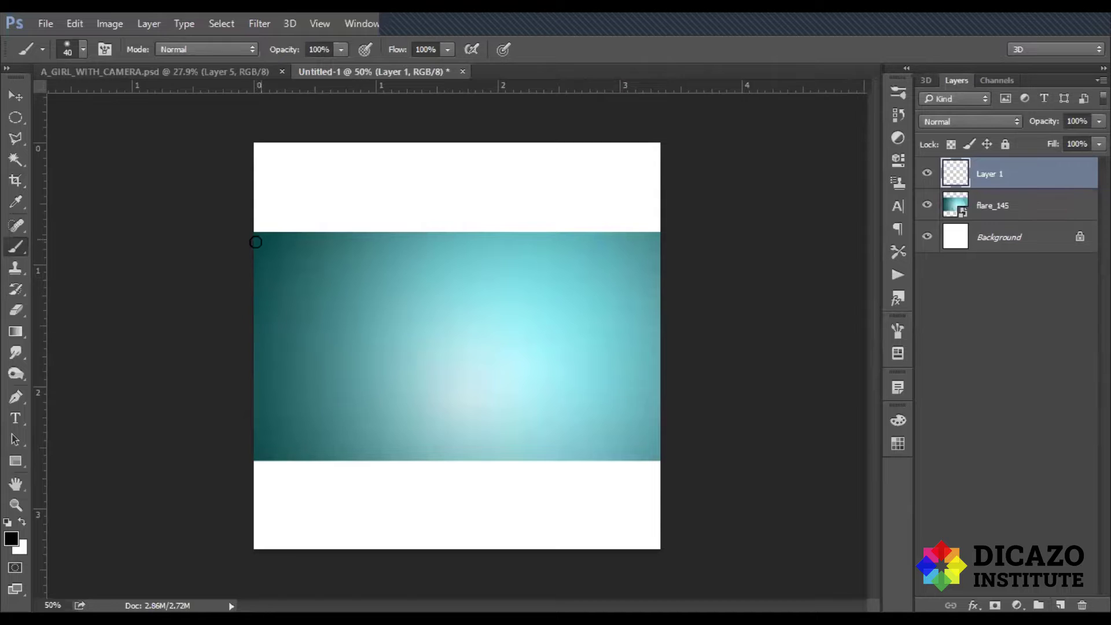
Step: Activate the Gradient tool in place of the Brush for the empty Layer 1
{"action": "left_click", "coordinate": [16, 461]}
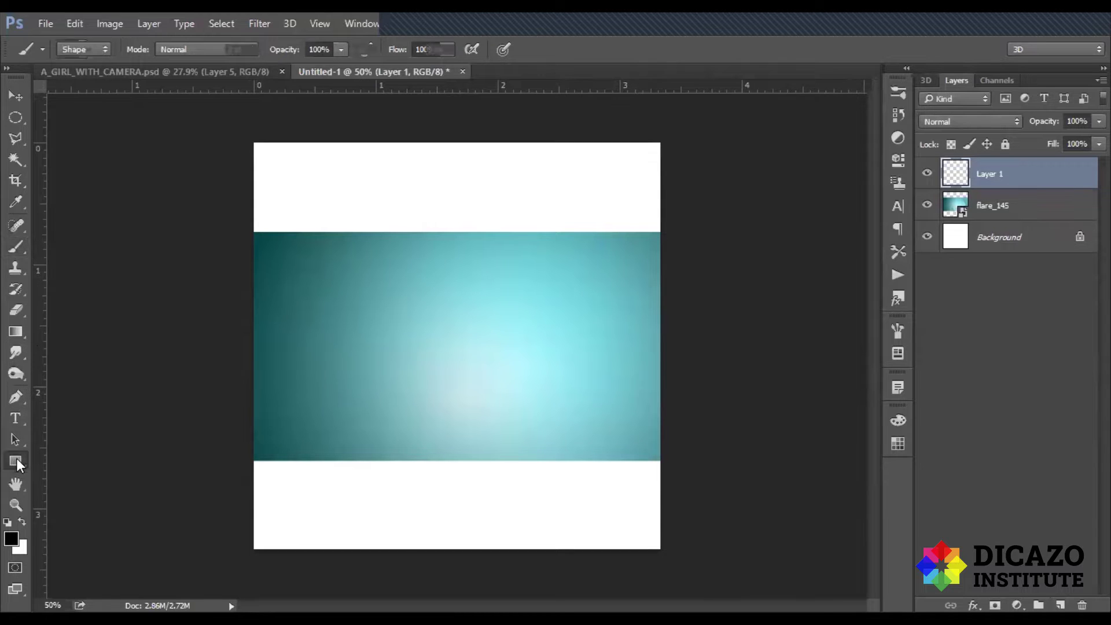
{"action": "left_click", "coordinate": [16, 332]}
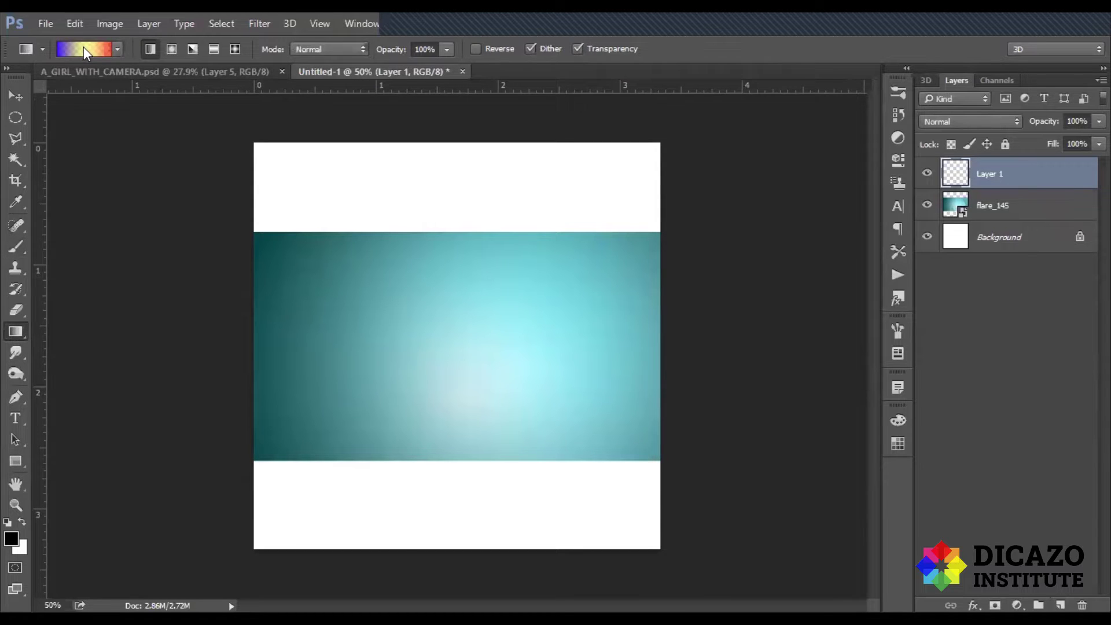
Step: Delete the gradient's middle opacity stop and yellow colour stop, leaving a plain blue-to-red blend
{"action": "left_click", "coordinate": [81, 51]}
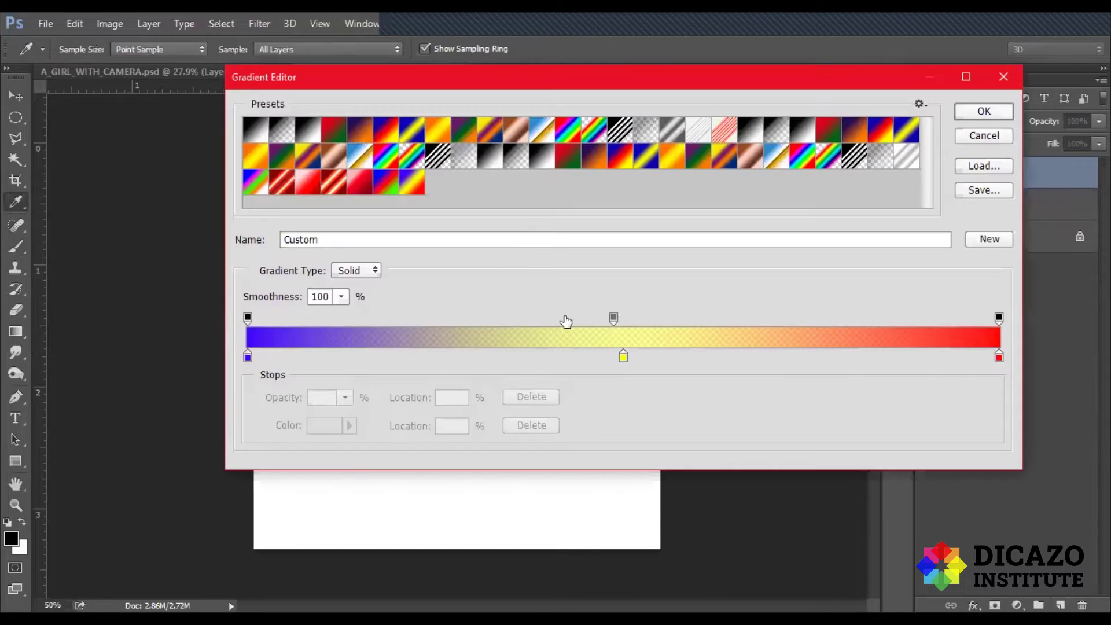
{"action": "left_click", "coordinate": [614, 317]}
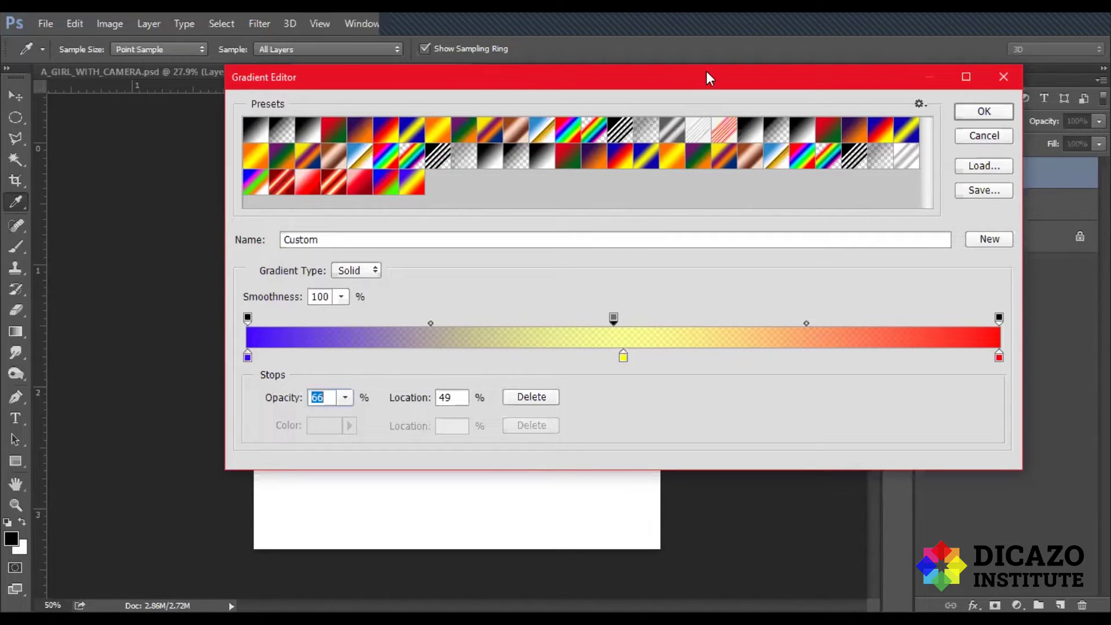
{"action": "left_click_drag", "start_coordinate": [719, 83], "coordinate": [802, 74]}
{"action": "left_click_drag", "start_coordinate": [693, 309], "coordinate": [709, 297]}
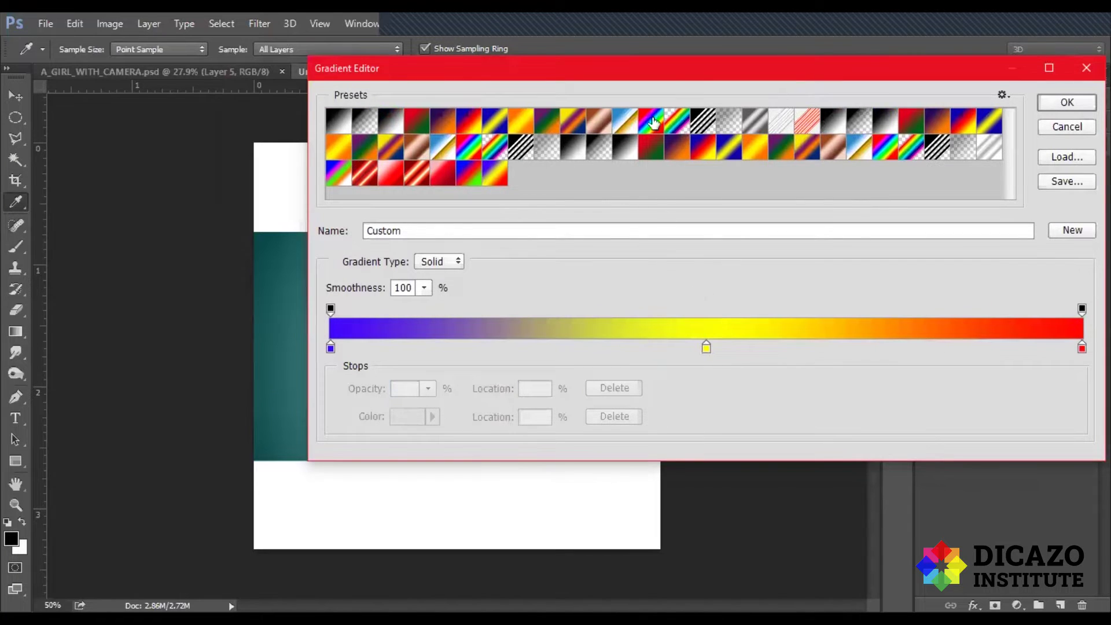
{"action": "left_click_drag", "start_coordinate": [689, 68], "coordinate": [669, 78]}
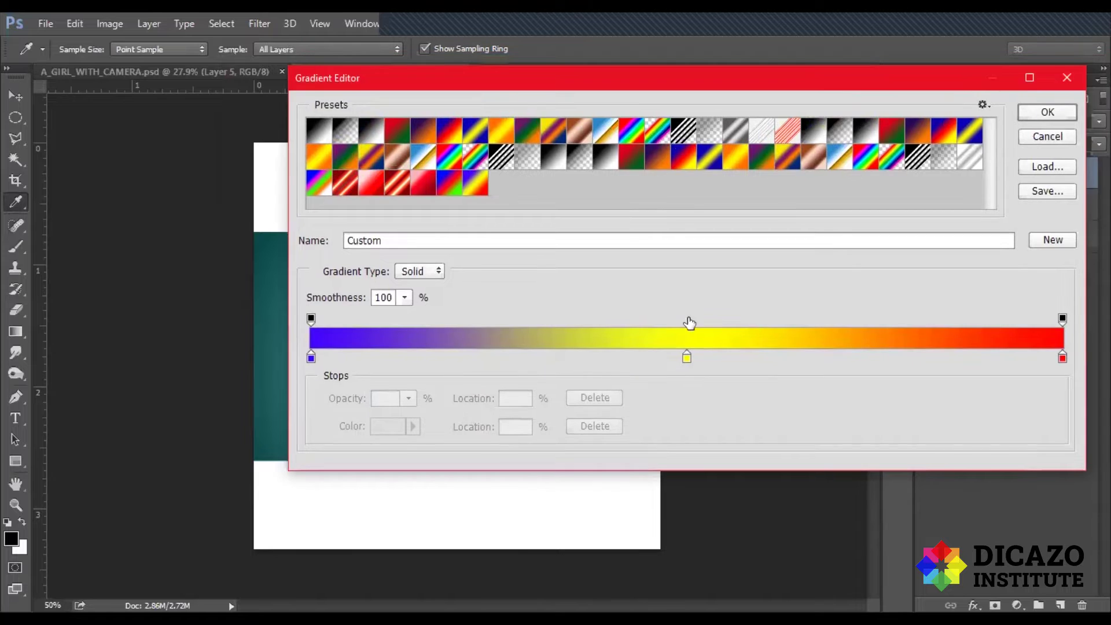
{"action": "left_click_drag", "start_coordinate": [687, 357], "coordinate": [688, 457]}
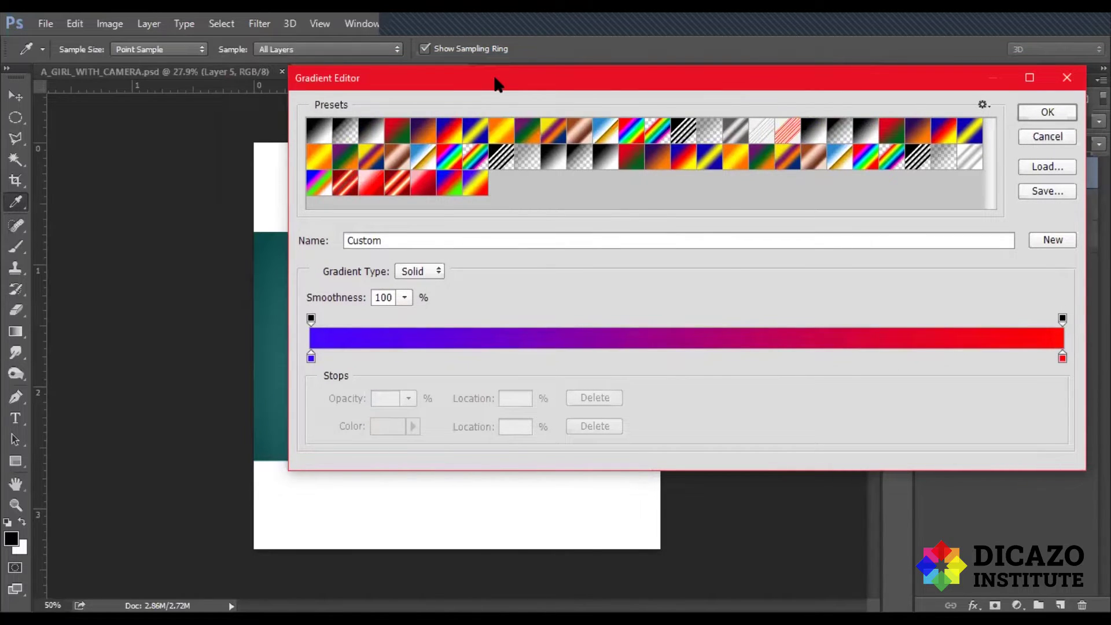
{"action": "left_click_drag", "start_coordinate": [497, 85], "coordinate": [808, 103]}
Step: Set the left colour stop to light cyan sampled from the flare image
{"action": "left_click", "coordinate": [622, 376]}
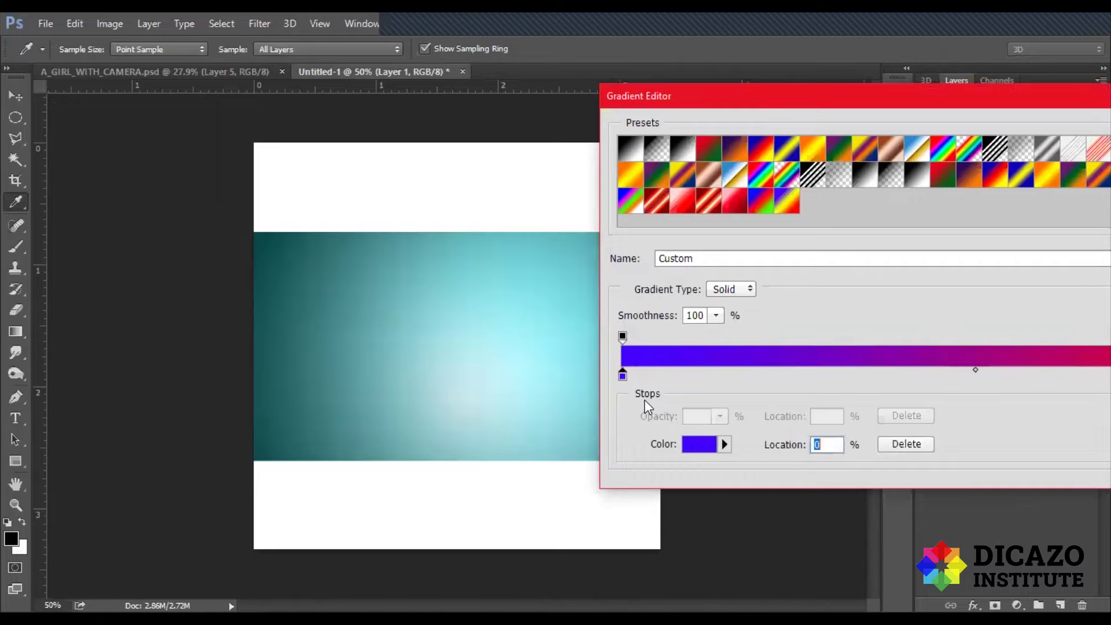
{"action": "left_click", "coordinate": [699, 444]}
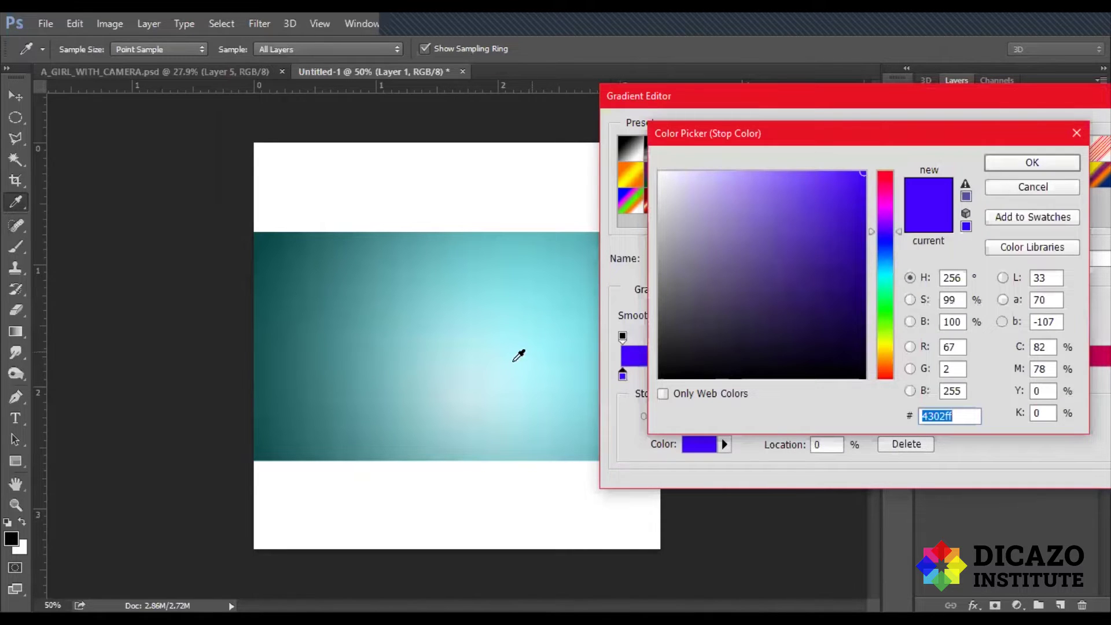
{"action": "left_click", "coordinate": [522, 350]}
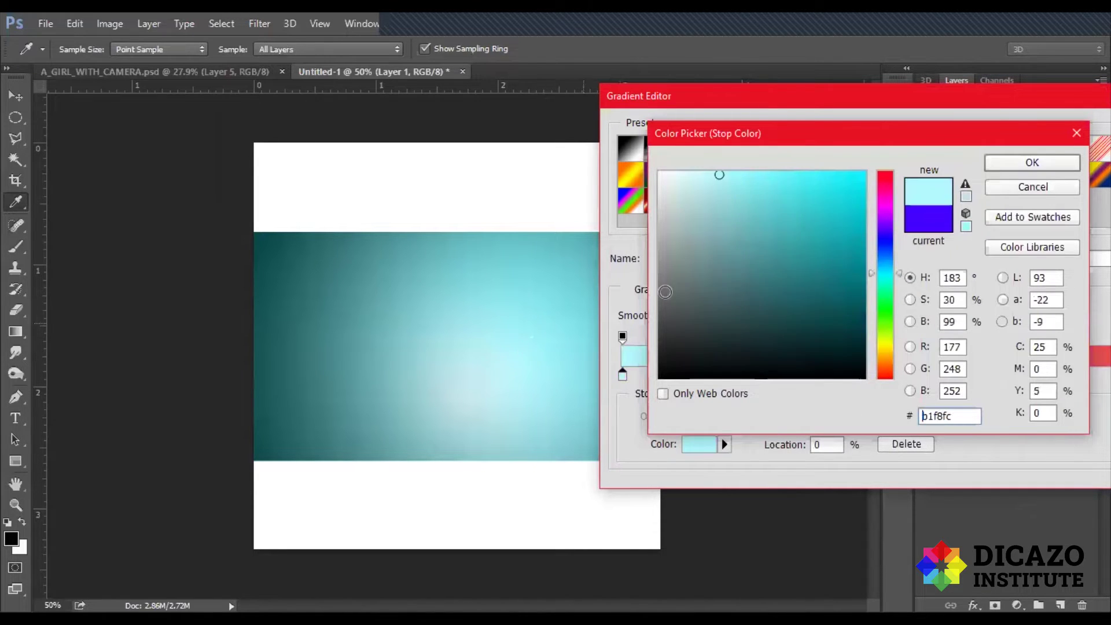
{"action": "left_click", "coordinate": [1013, 168]}
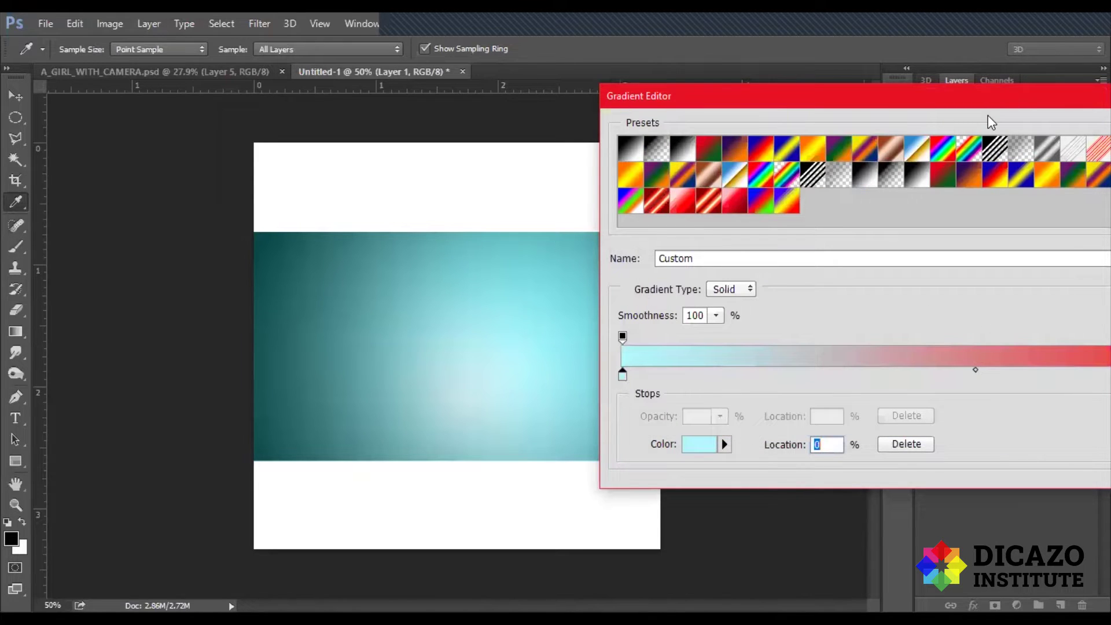
{"action": "left_click_drag", "start_coordinate": [991, 122], "coordinate": [404, 347]}
Step: Set the right stop to dark teal sampled from the flare and confirm the gradient
{"action": "left_click", "coordinate": [785, 604]}
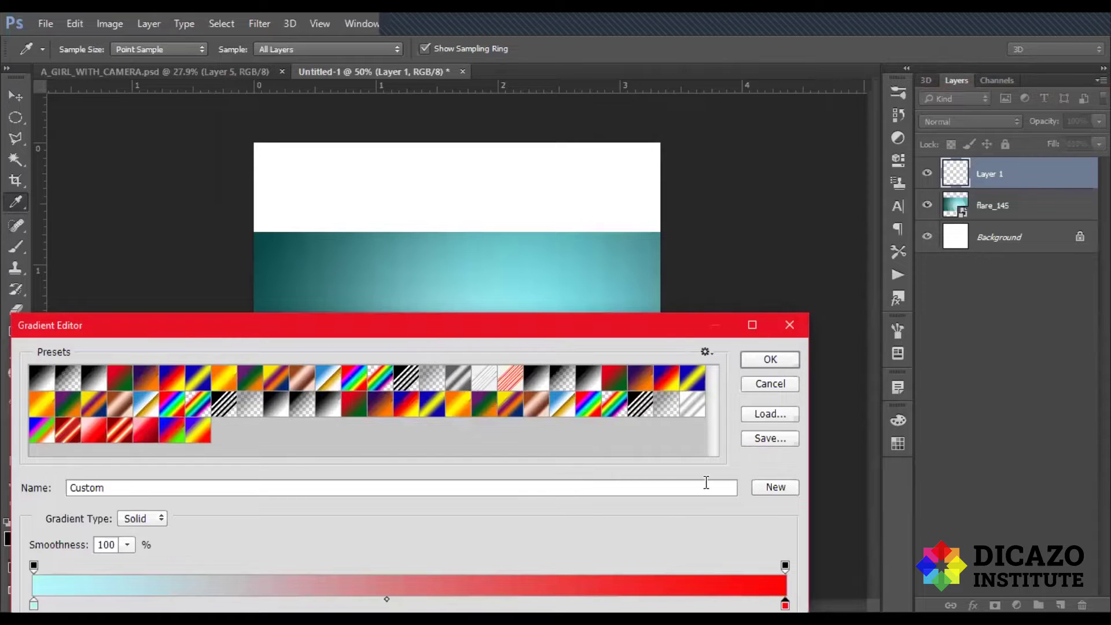
{"action": "left_click", "coordinate": [258, 236]}
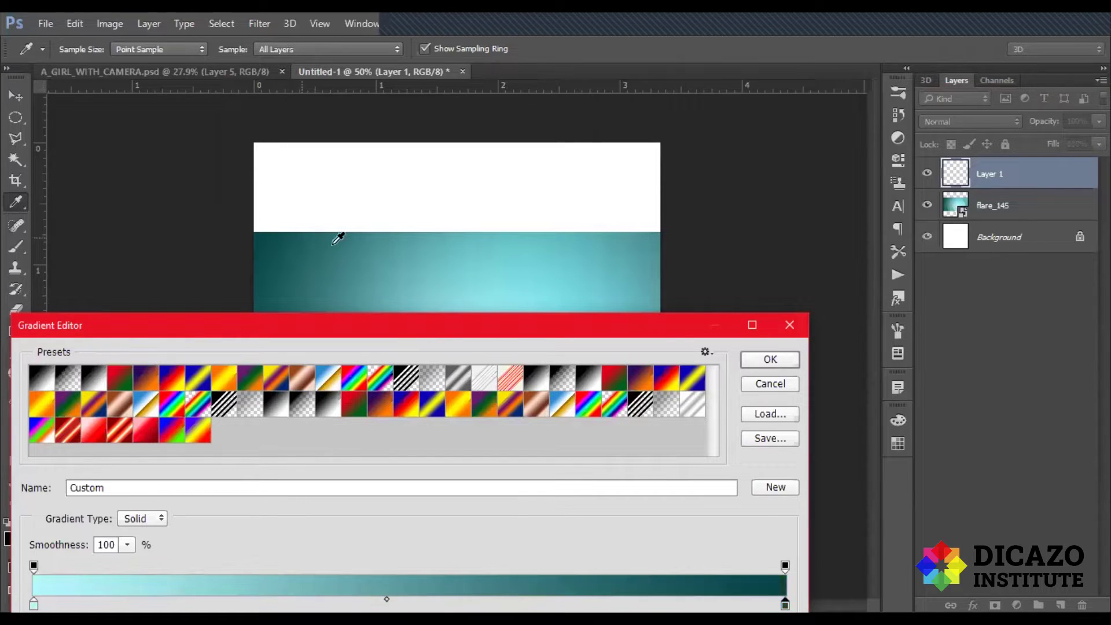
{"action": "left_click_drag", "start_coordinate": [508, 334], "coordinate": [649, 124]}
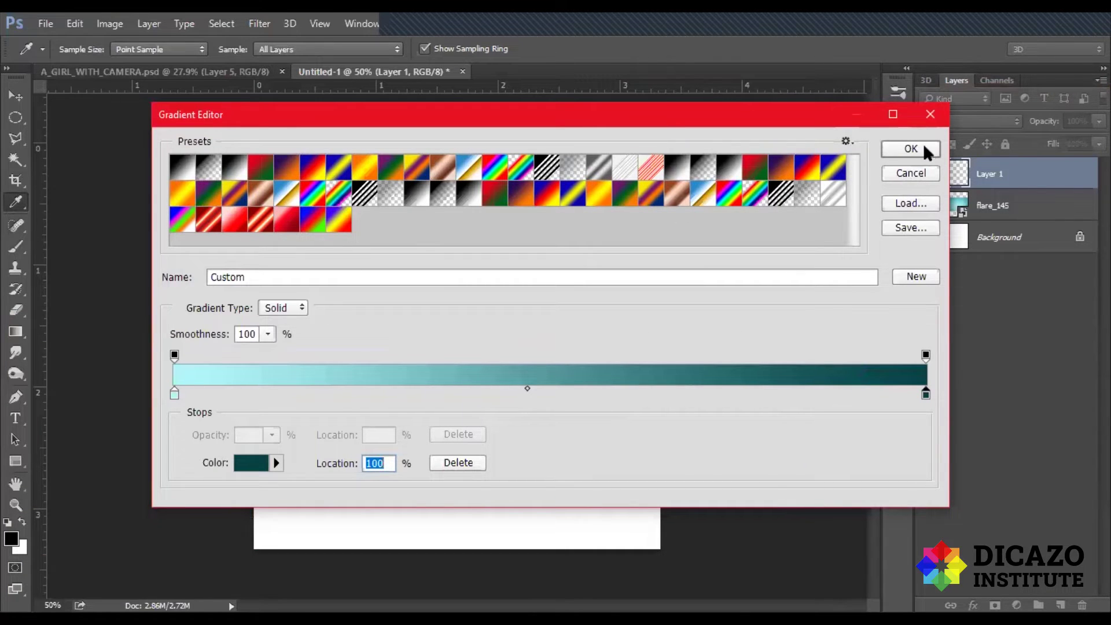
{"action": "left_click", "coordinate": [925, 150]}
Step: Hide flare_145 and draw a radial cyan-to-teal gradient on Layer 1, brightest right of centre
{"action": "left_click", "coordinate": [928, 205]}
{"action": "left_click", "coordinate": [171, 50]}
{"action": "left_click_drag", "start_coordinate": [603, 352], "coordinate": [246, 352]}
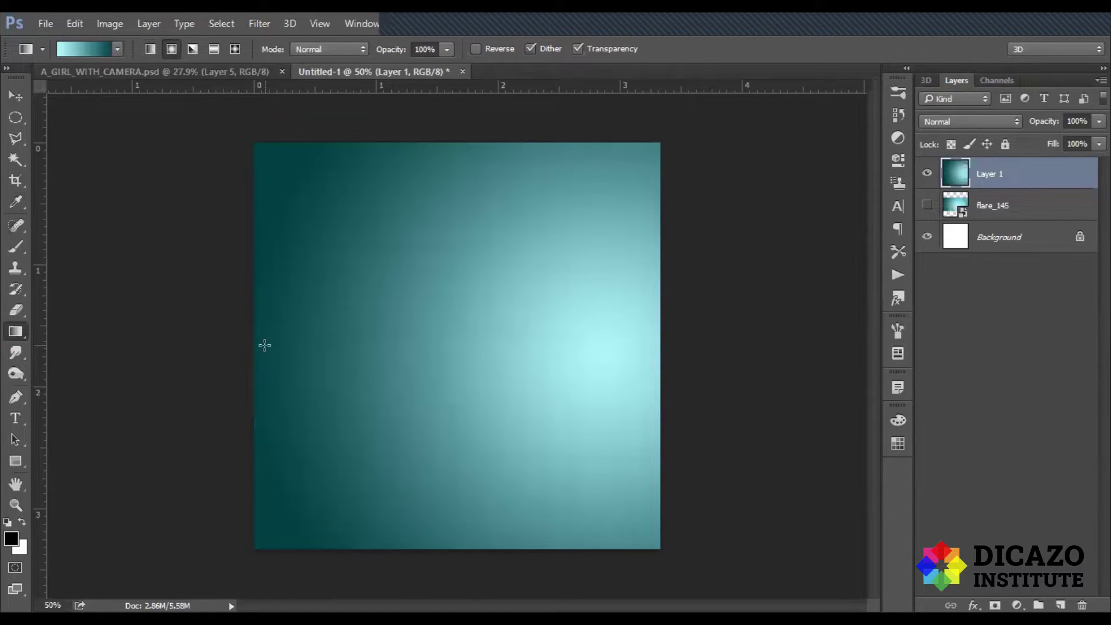
{"action": "left_click_drag", "start_coordinate": [548, 336], "coordinate": [351, 340]}
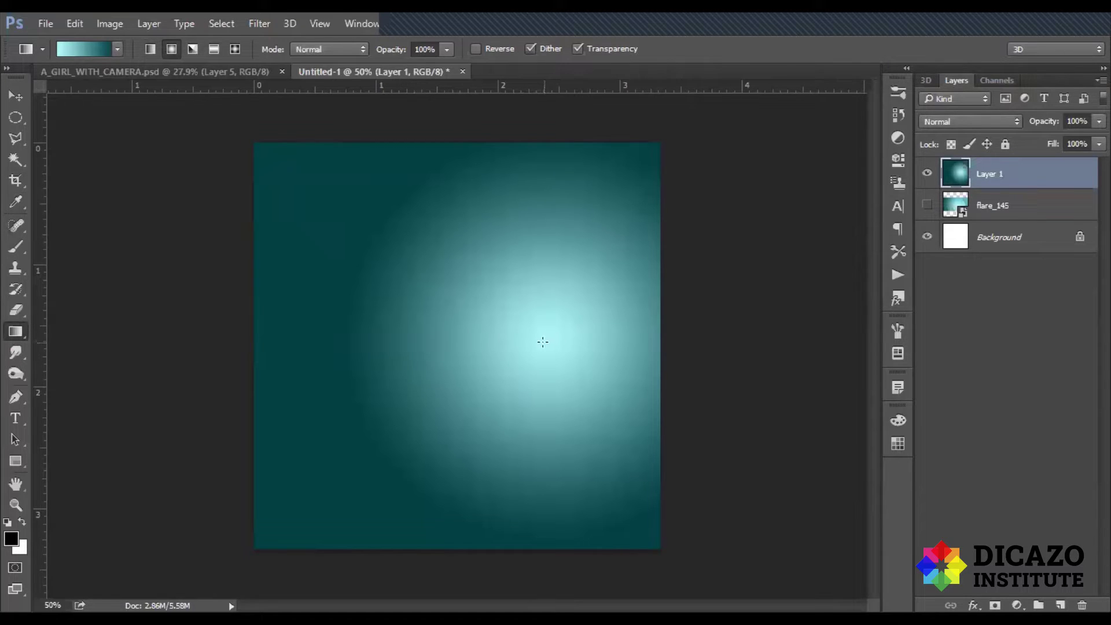
{"action": "left_click_drag", "start_coordinate": [548, 334], "coordinate": [241, 334]}
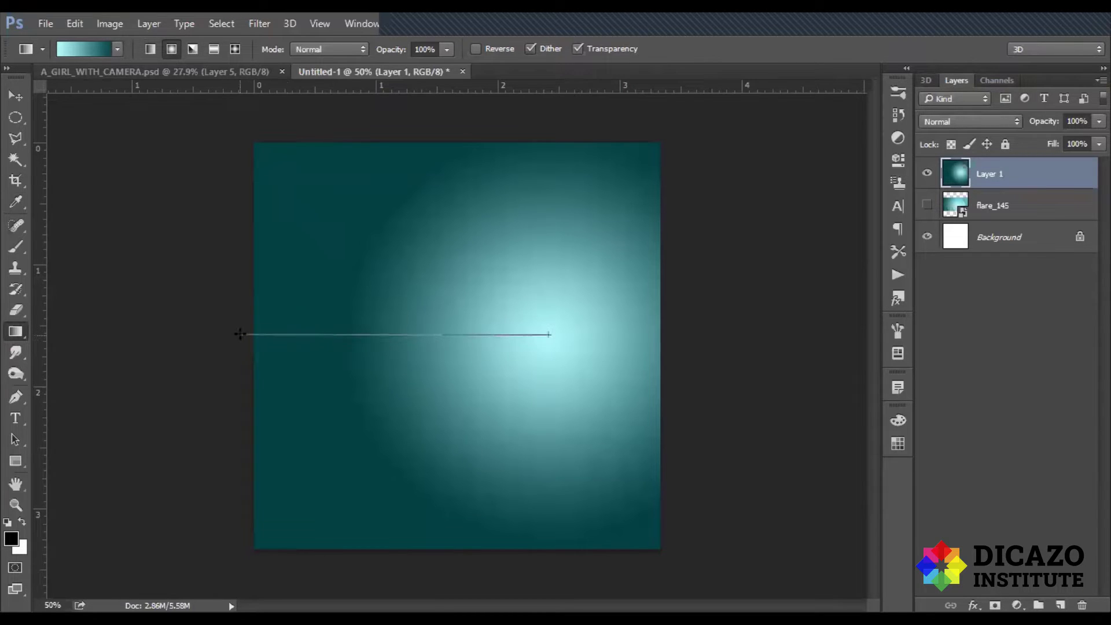
{"action": "left_click_drag", "start_coordinate": [240, 334], "coordinate": [239, 333]}
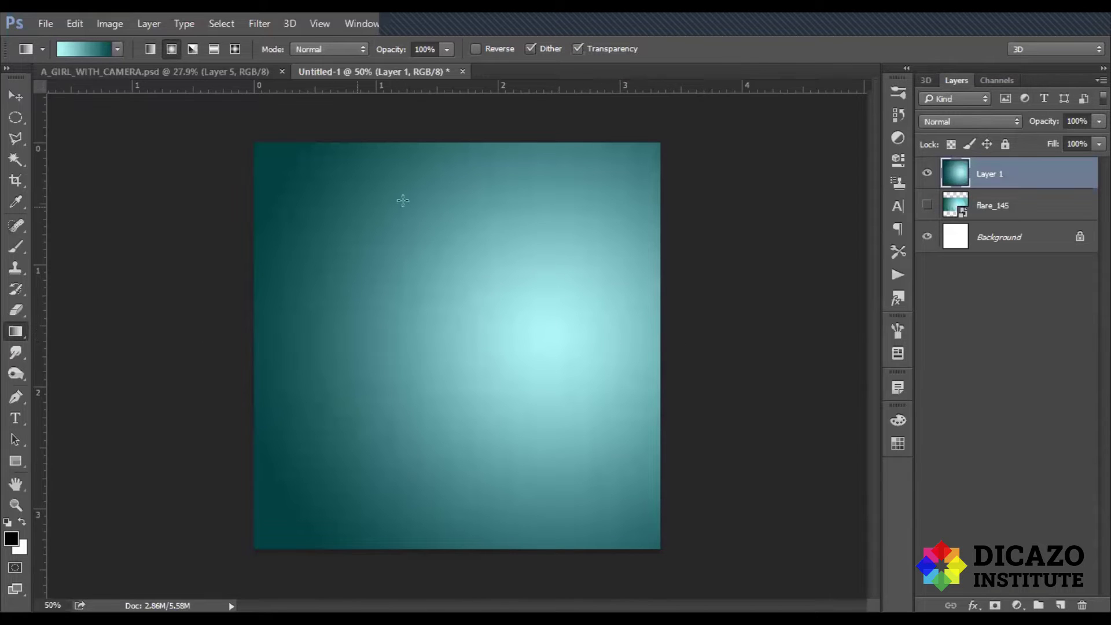
{"action": "left_click", "coordinate": [46, 22]}
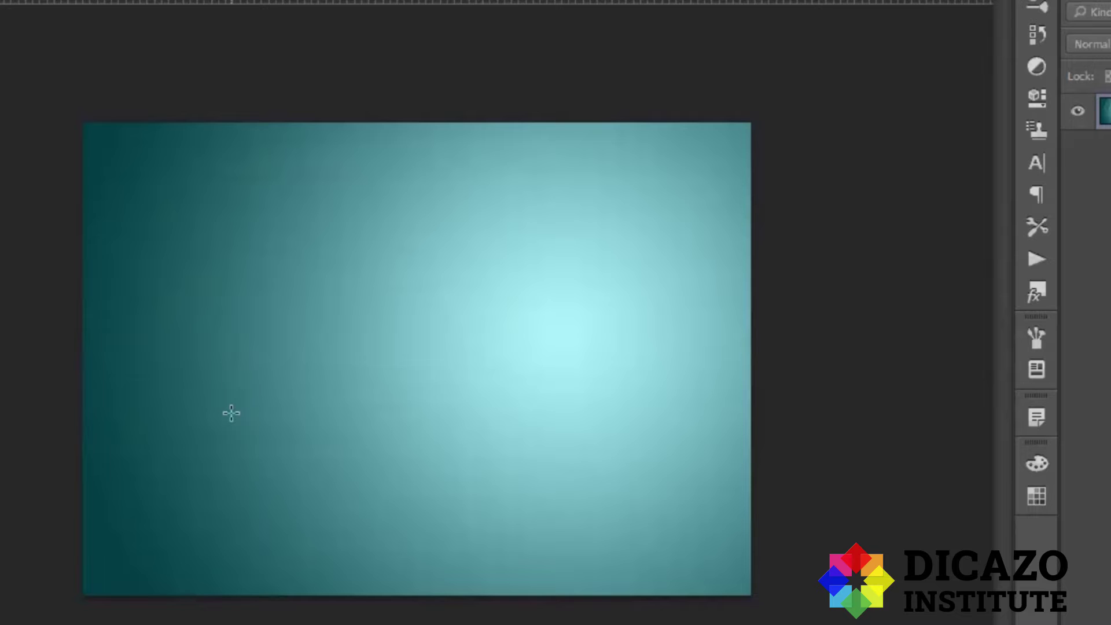
{"action": "key", "text": "z"}
{"action": "left_click", "coordinate": [457, 310]}
{"action": "left_click_drag", "start_coordinate": [457, 311], "coordinate": [451, 308]}
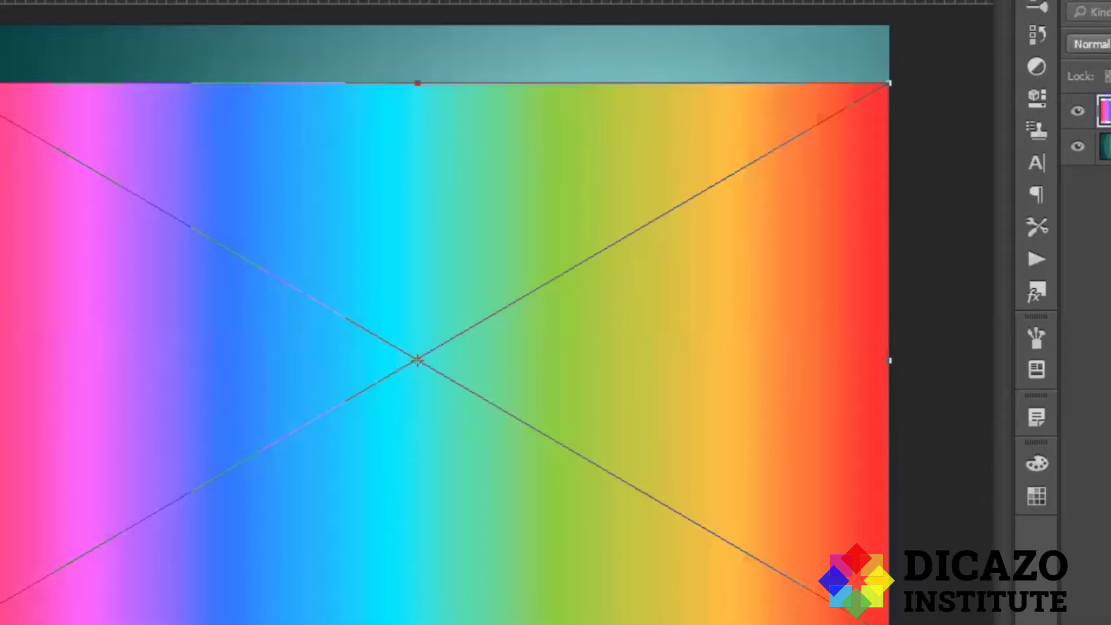
Step: Commit the Free Transform on the rainbow gradient canvas
{"action": "key", "text": "Return"}
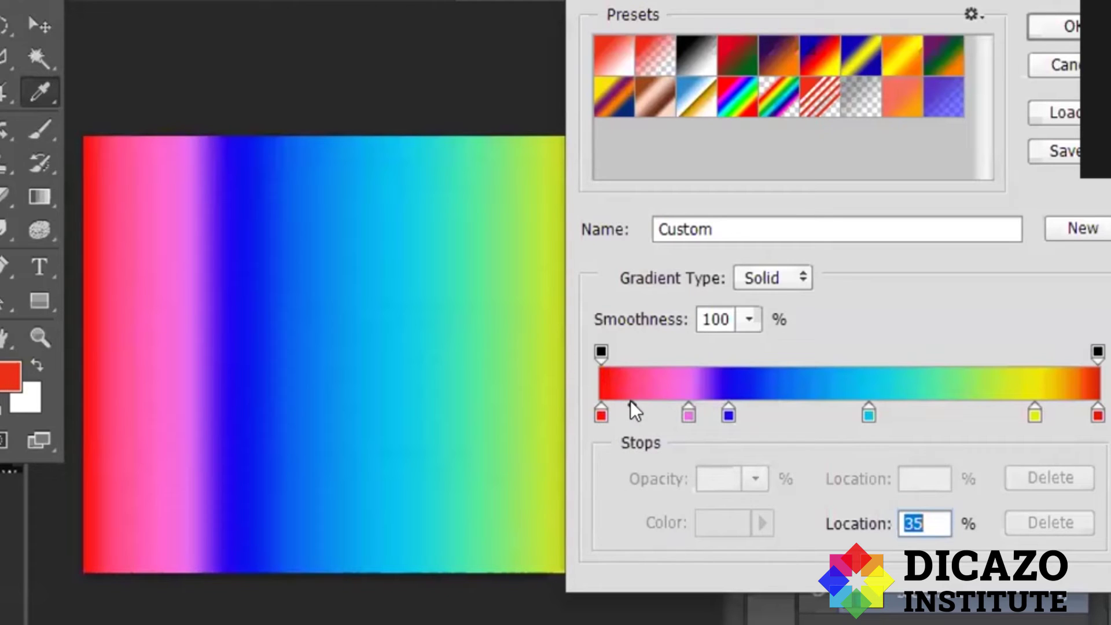
Step: Move the red–pink blend midpoint to a Location of 27%
{"action": "left_click_drag", "start_coordinate": [630, 403], "coordinate": [623, 403]}
{"action": "type", "text": "50"}
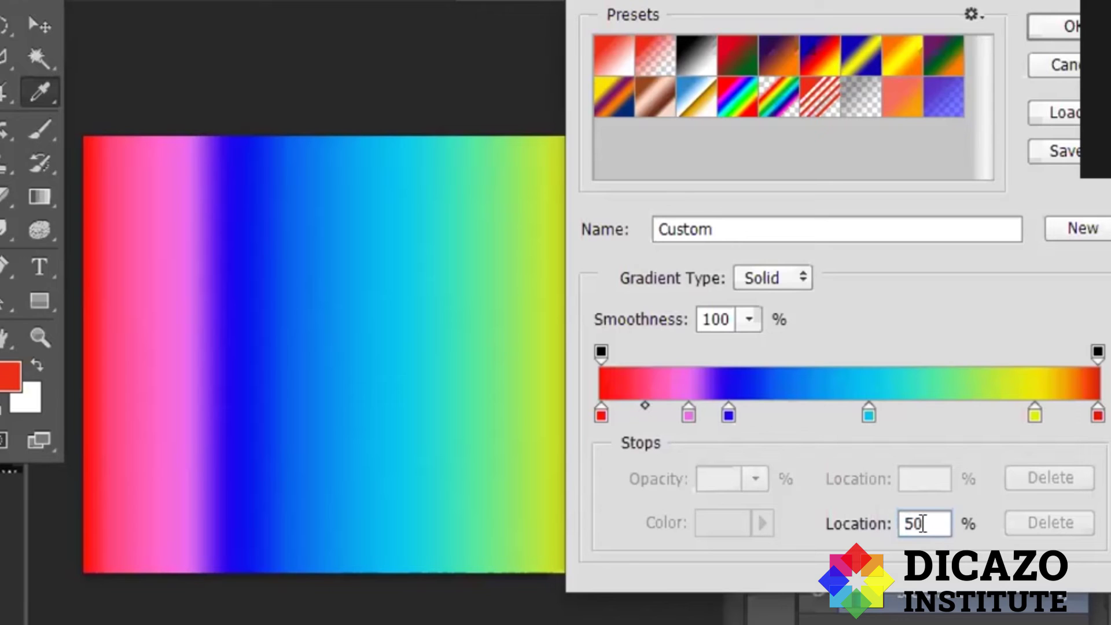
{"action": "left_click_drag", "start_coordinate": [915, 523], "coordinate": [887, 523]}
{"action": "type", "text": "27"}
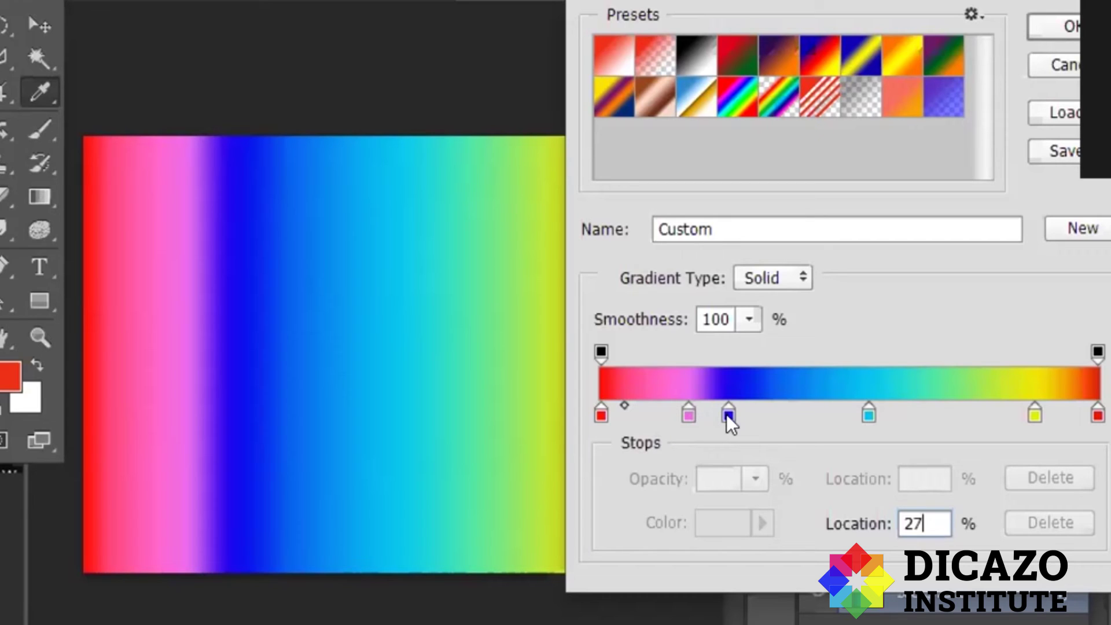
Step: Roughly shift the blue, cyan and pink stops right to about 45%, 67% and 22%
{"action": "left_click_drag", "start_coordinate": [728, 415], "coordinate": [777, 412]}
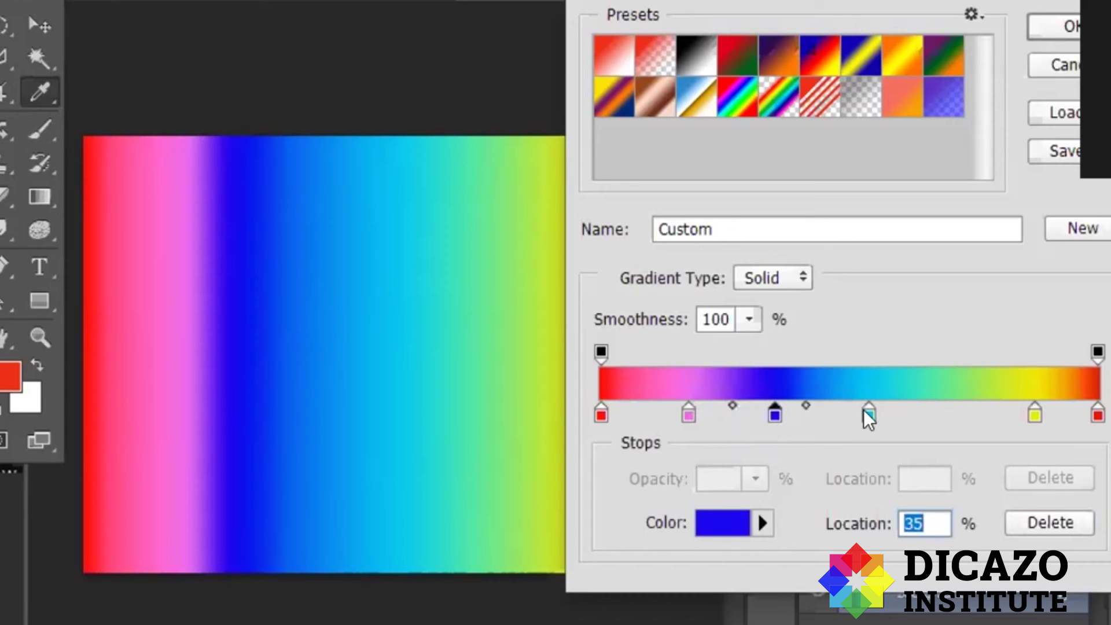
{"action": "left_click_drag", "start_coordinate": [868, 413], "coordinate": [933, 413]}
{"action": "left_click_drag", "start_coordinate": [778, 414], "coordinate": [828, 414]}
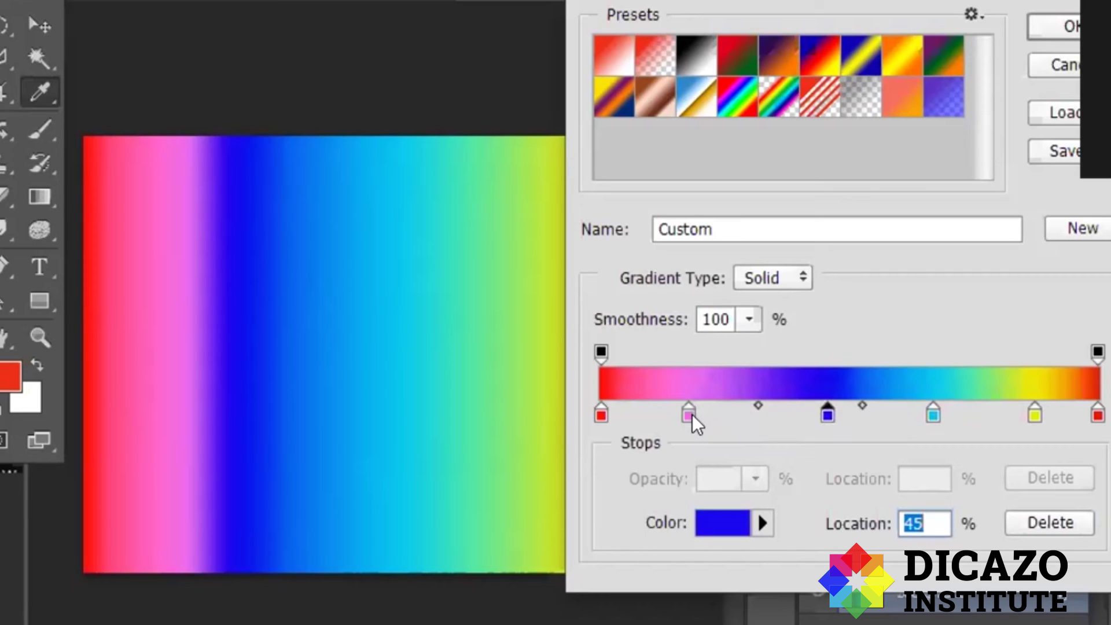
{"action": "left_click_drag", "start_coordinate": [689, 414], "coordinate": [707, 414]}
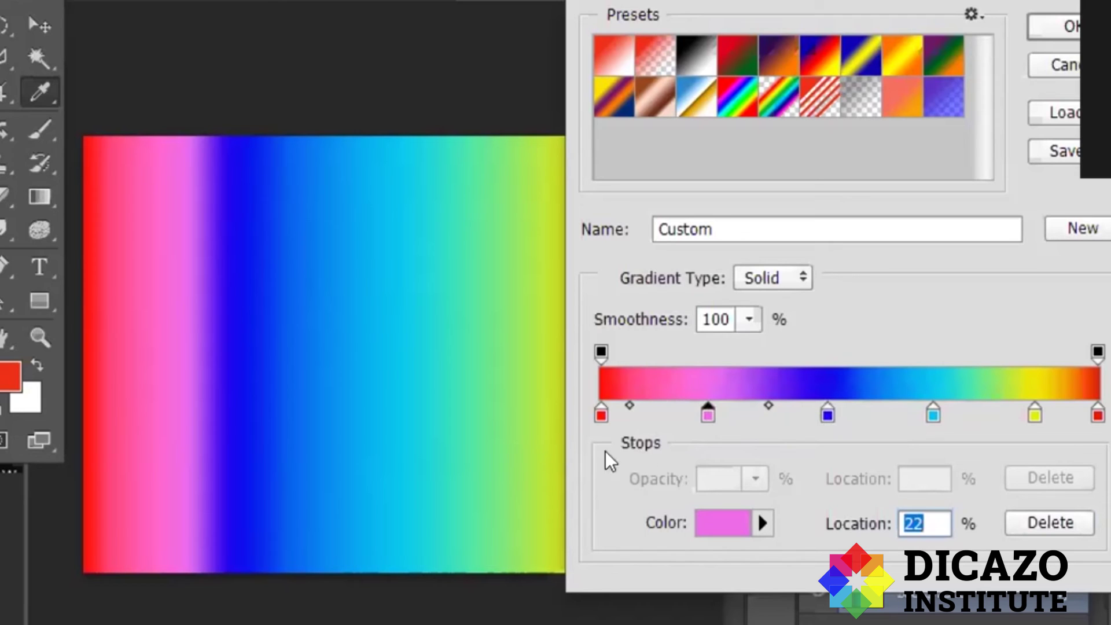
Step: Fine-tune stops to yellow 83%, cyan 60%, blue 41%, pink 20%, and accept the gradient
{"action": "left_click", "coordinate": [823, 414]}
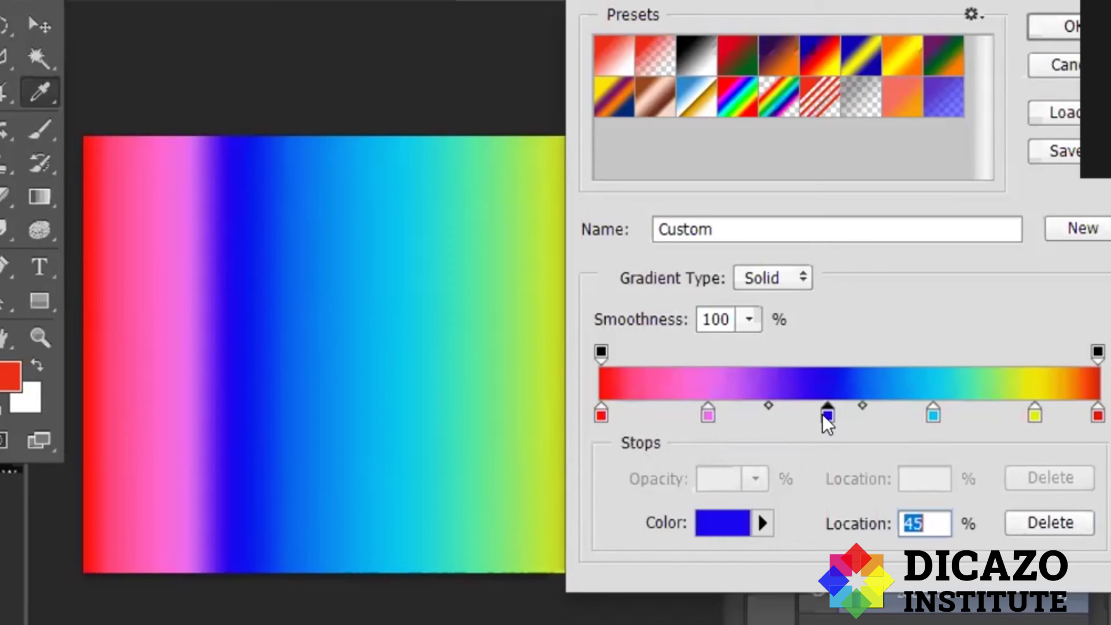
{"action": "left_click", "coordinate": [929, 414]}
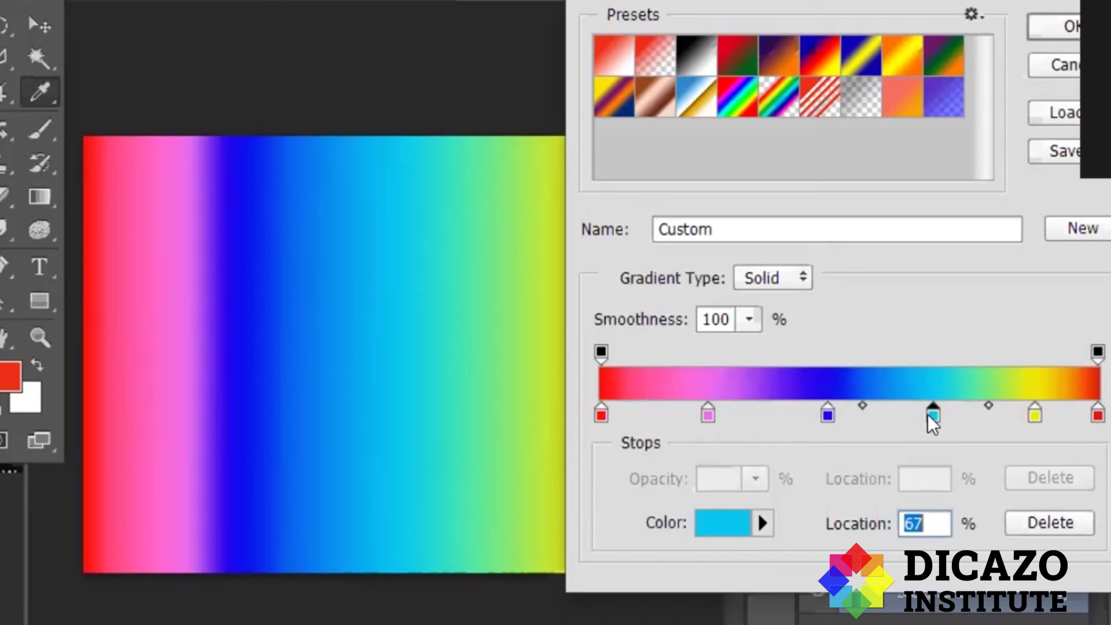
{"action": "left_click", "coordinate": [1033, 415]}
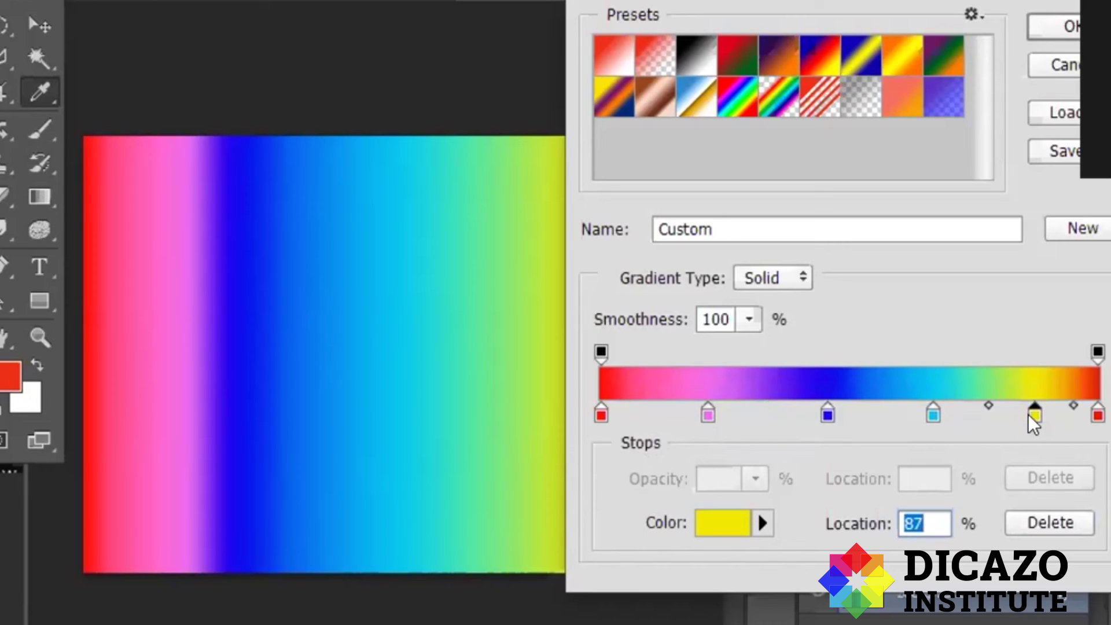
{"action": "left_click_drag", "start_coordinate": [1030, 415], "coordinate": [997, 415]}
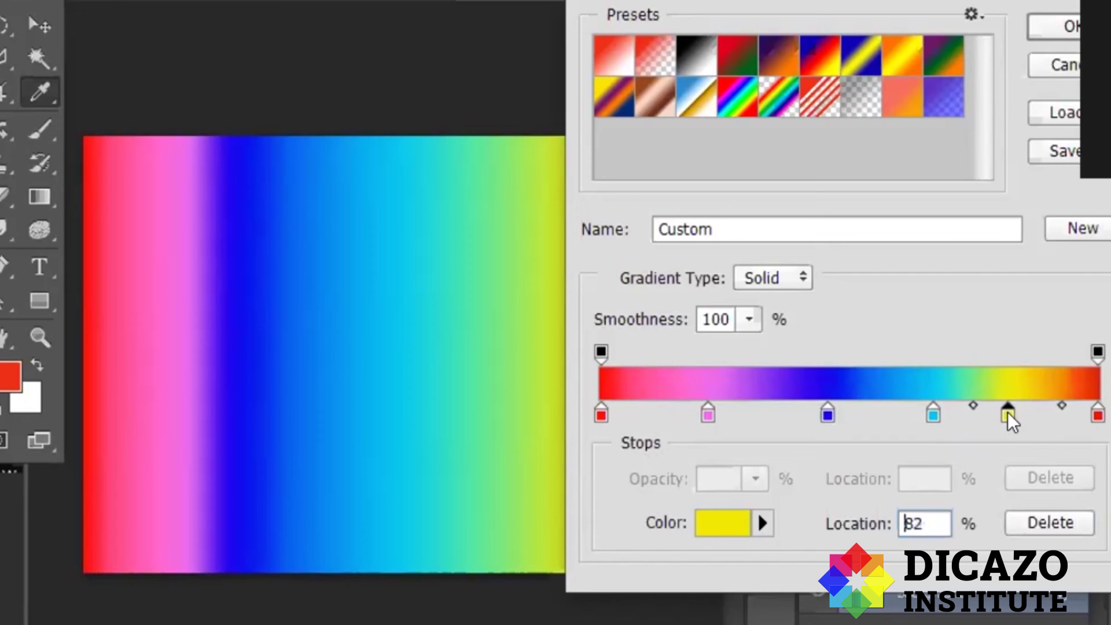
{"action": "left_click_drag", "start_coordinate": [931, 415], "coordinate": [894, 415]}
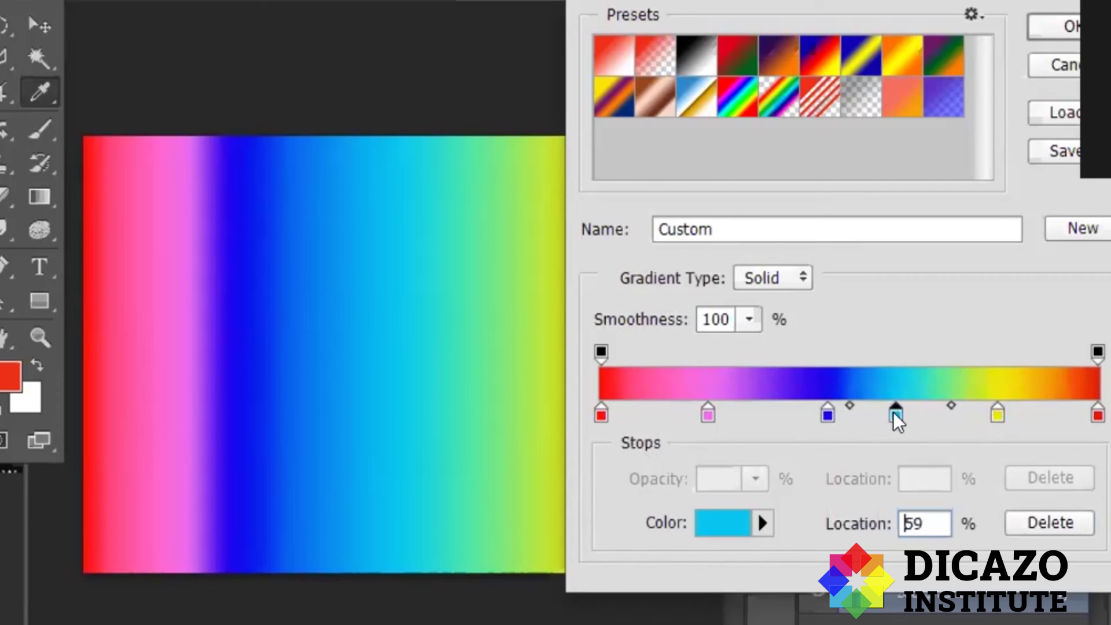
{"action": "left_click_drag", "start_coordinate": [895, 412], "coordinate": [898, 412]}
{"action": "left_click_drag", "start_coordinate": [828, 415], "coordinate": [801, 410]}
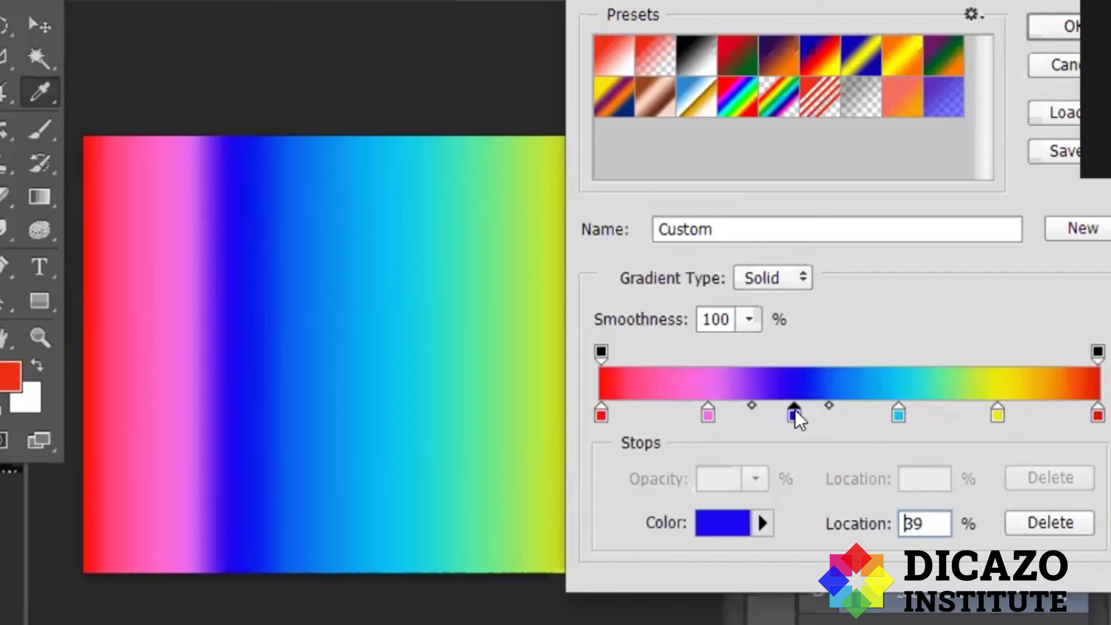
{"action": "left_click_drag", "start_coordinate": [707, 415], "coordinate": [697, 415]}
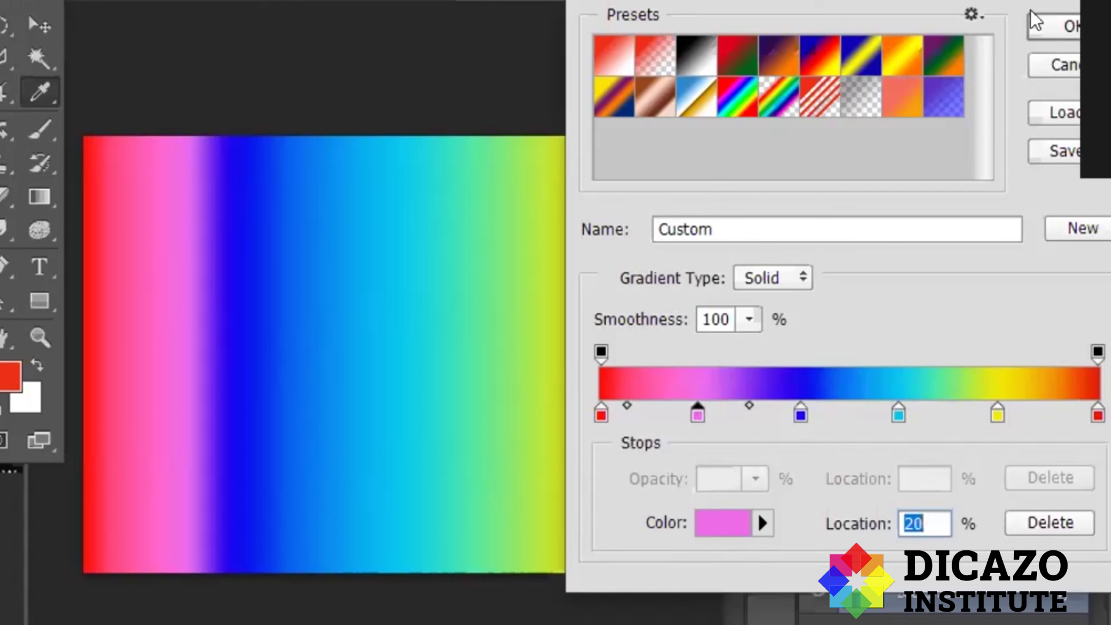
{"action": "left_click", "coordinate": [1068, 32]}
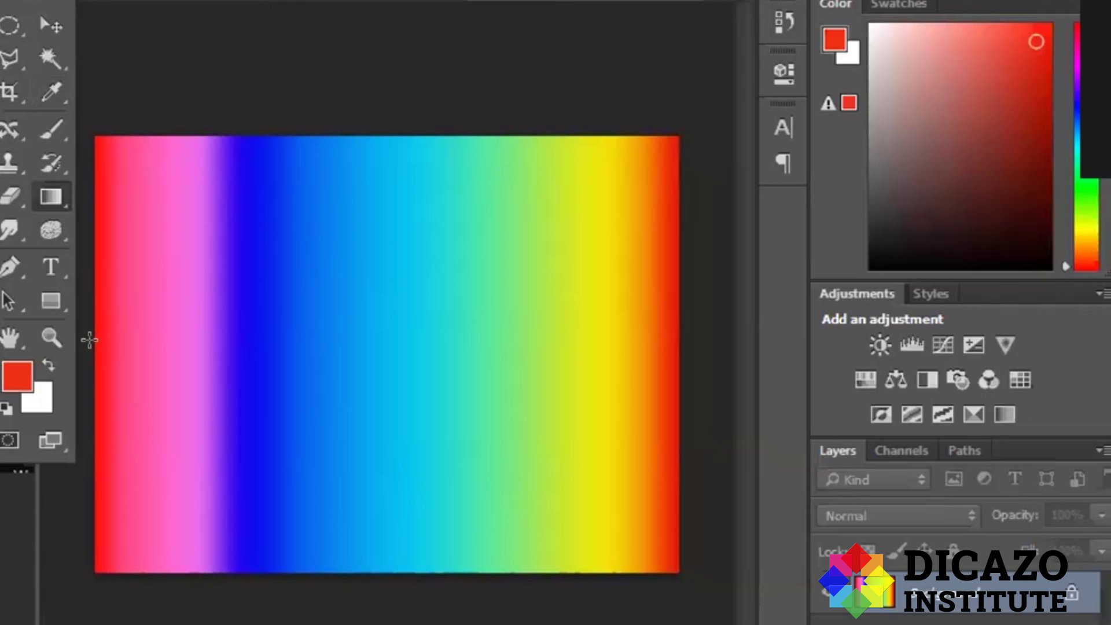
Step: Draw the respaced rainbow gradient from the canvas's left edge to its right edge
{"action": "left_click_drag", "start_coordinate": [92, 341], "coordinate": [678, 342]}
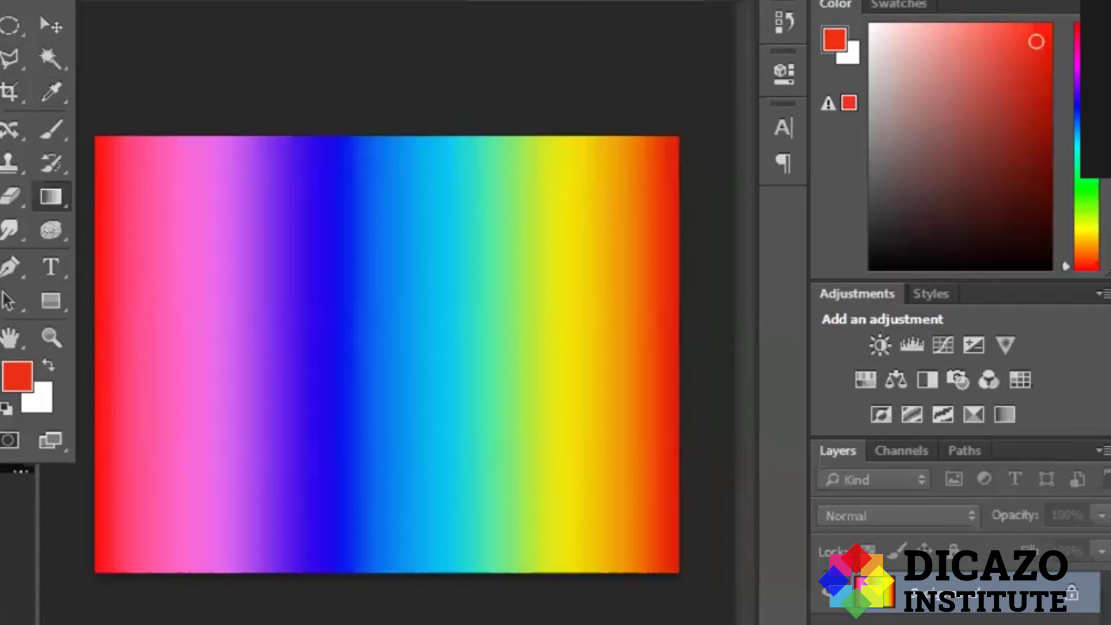